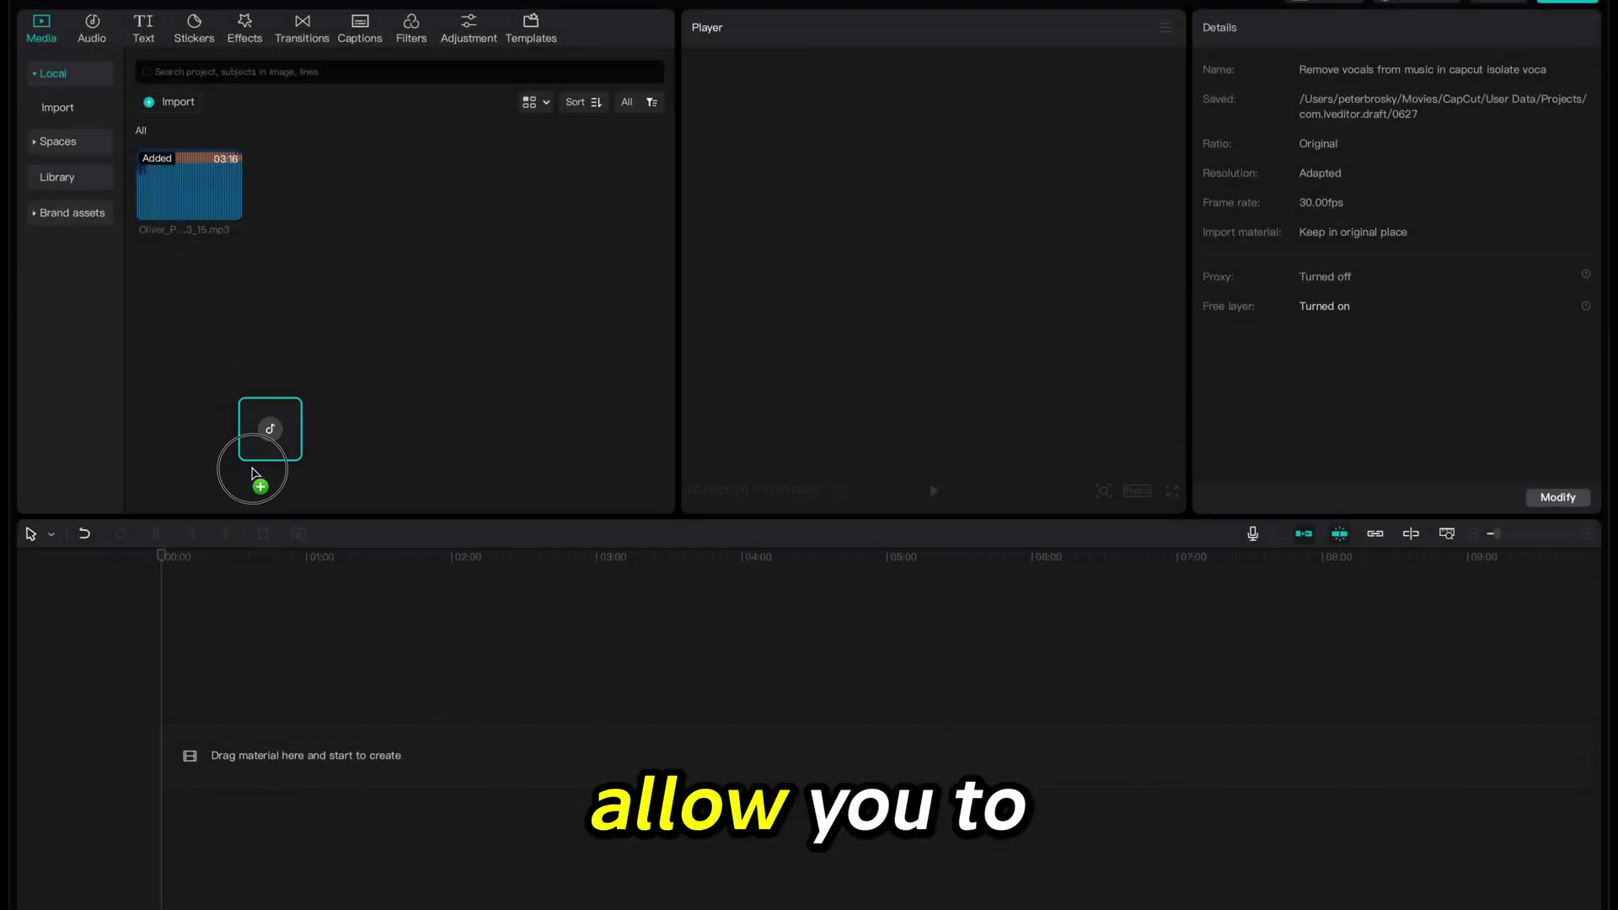
Drag the imported MP3 from the Media panel onto the timeline as an audio clip.
left_click_drag(253, 473, 218, 739)
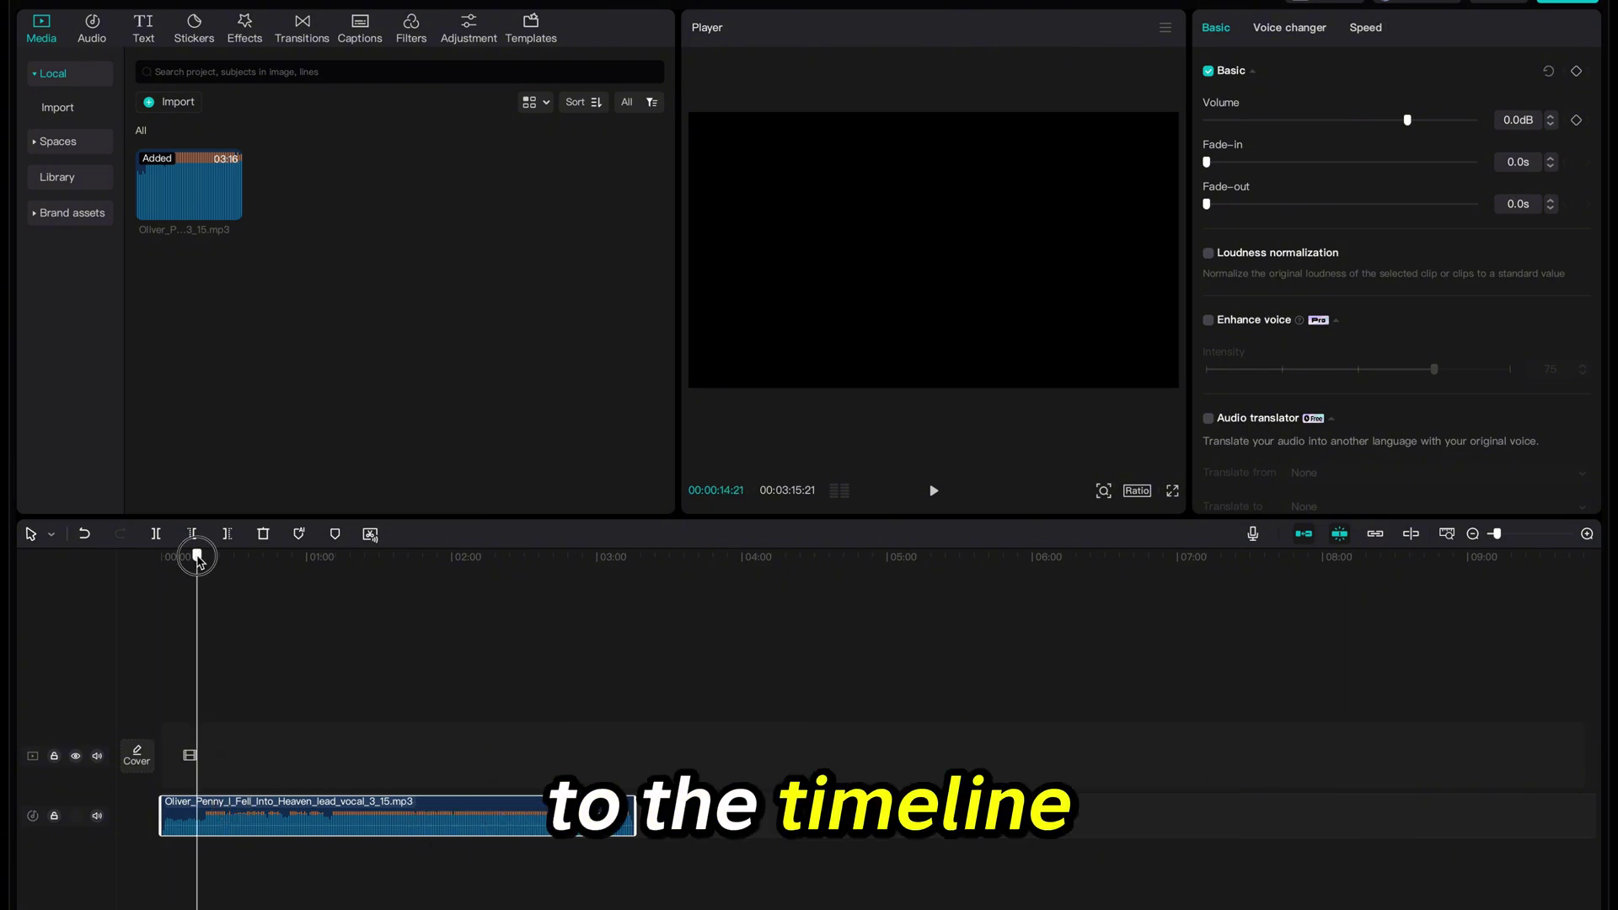
Play the song clip's opening and pause playback at about 27 seconds.
key("space")
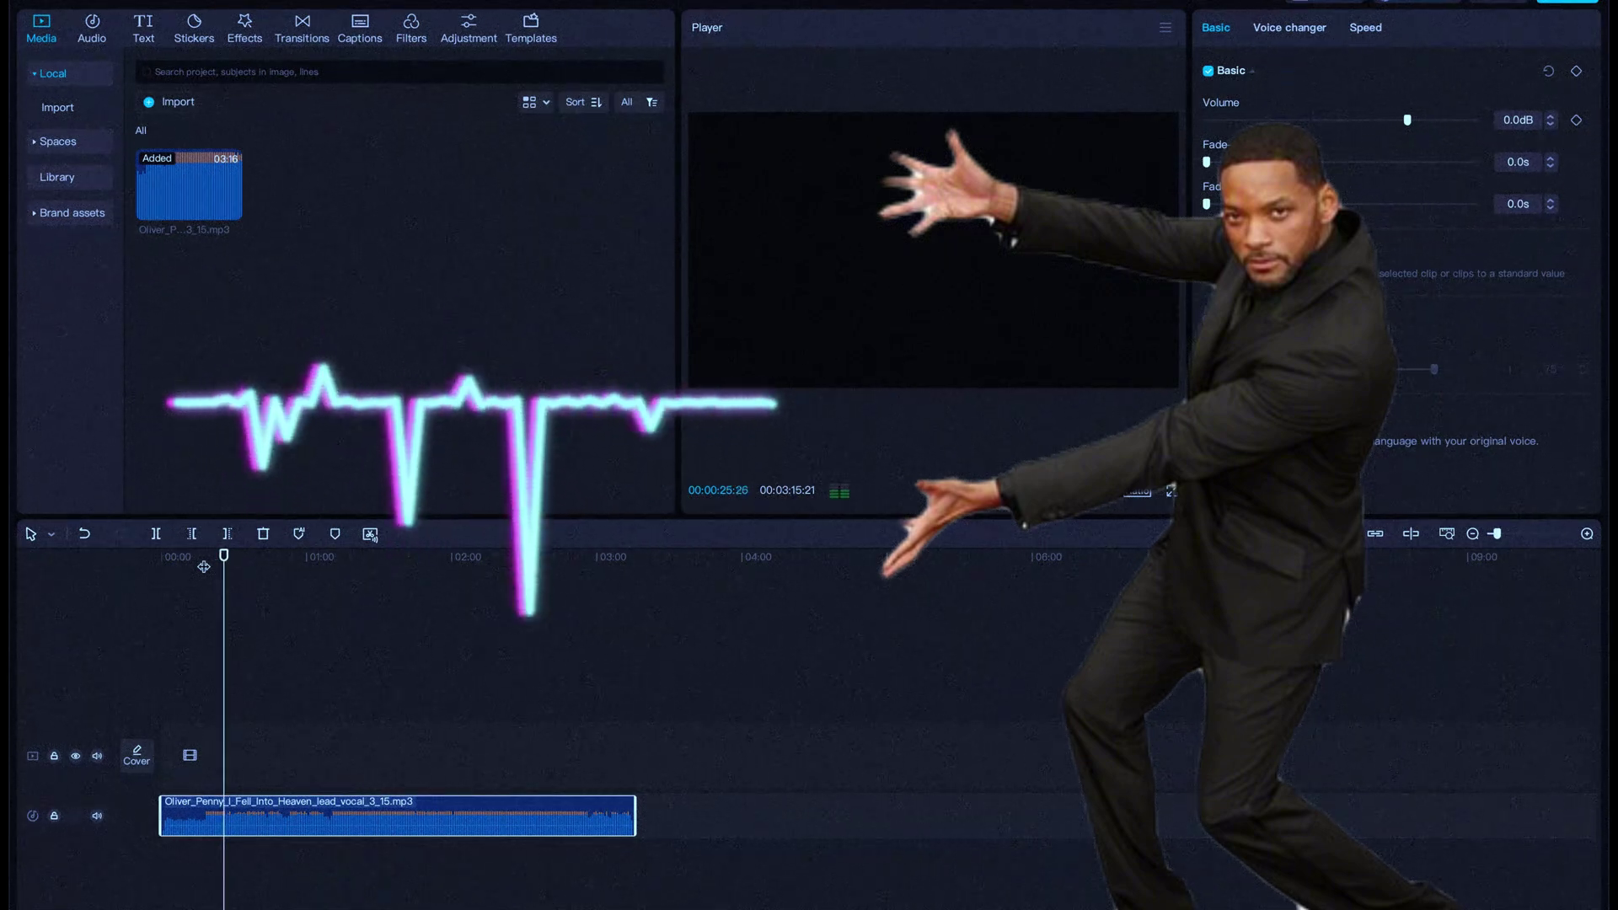
key("space")
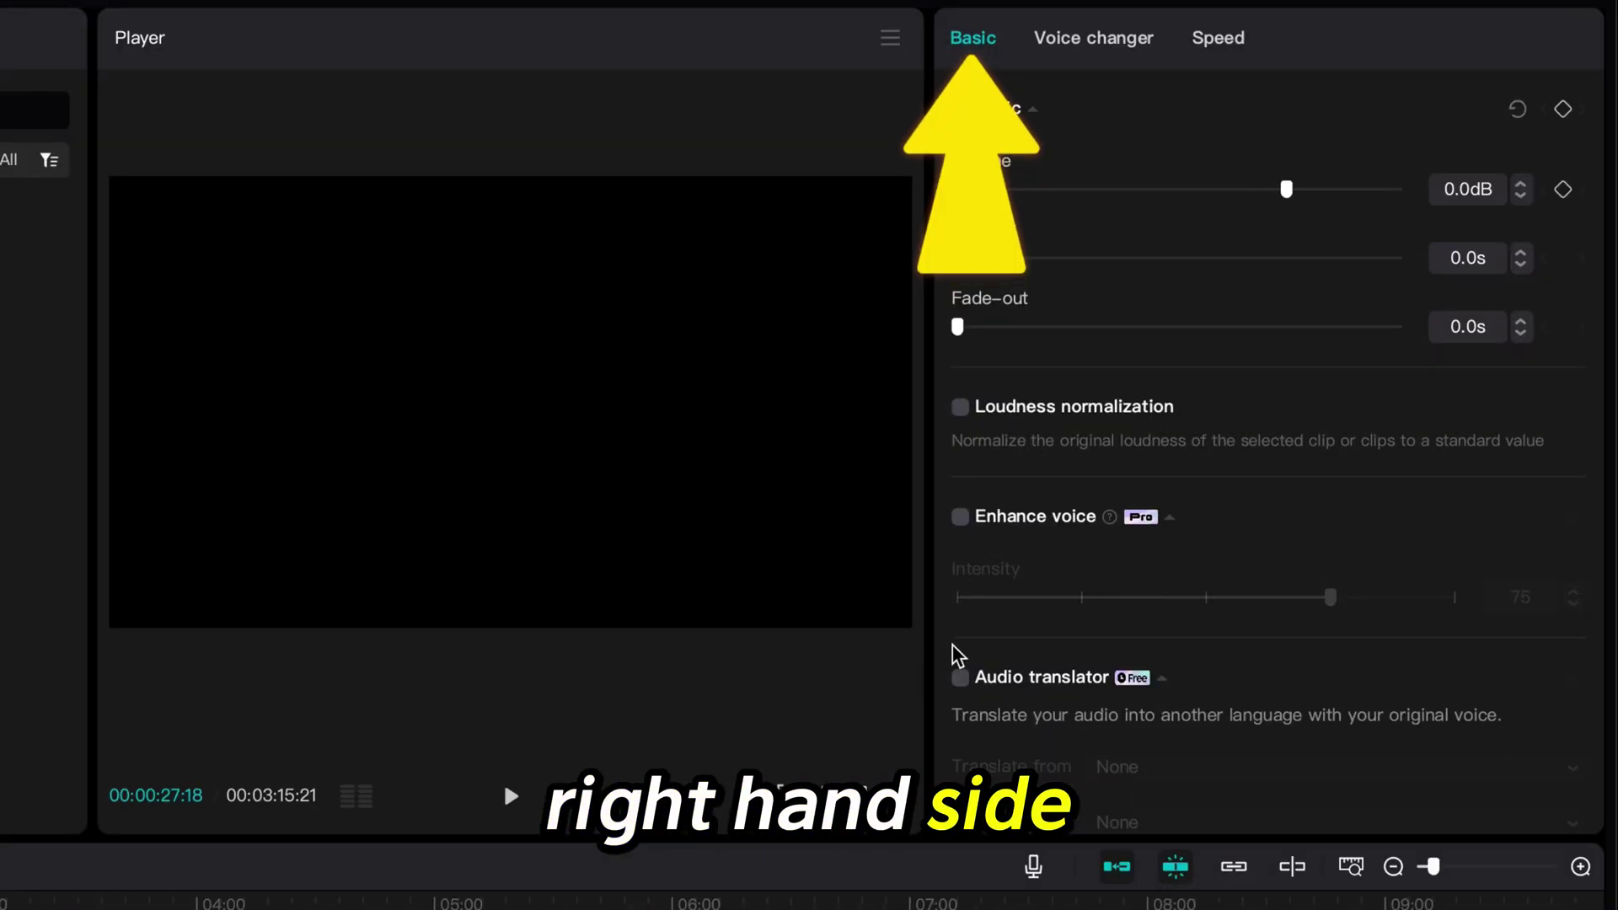
scroll(1112, 518, "down", 3)
scroll(1131, 518, "down", 3)
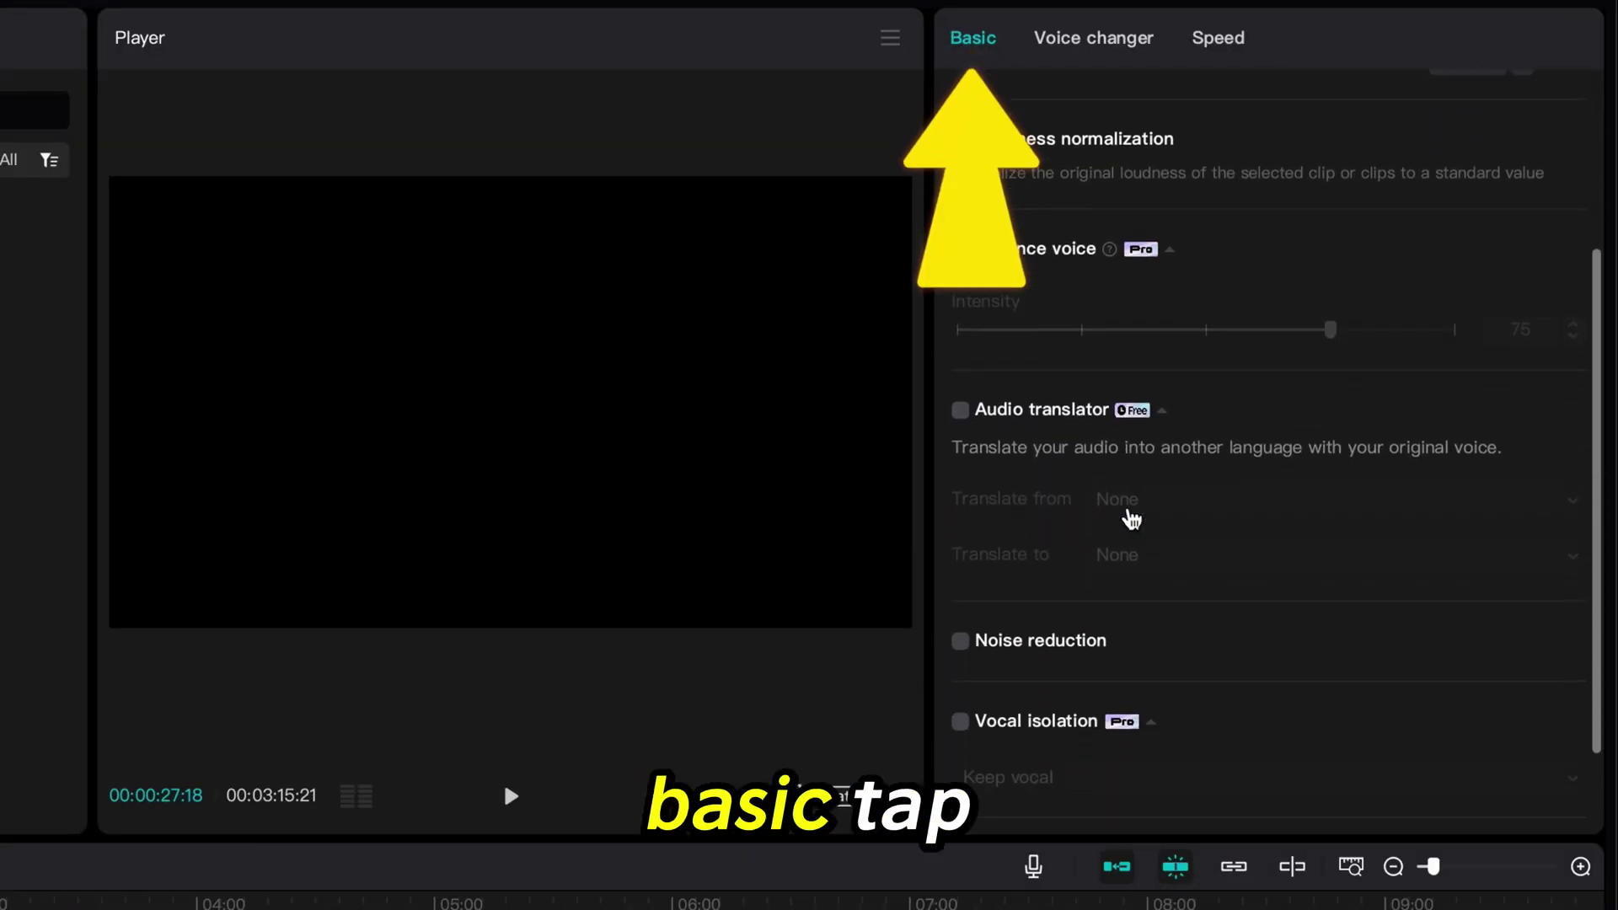
scroll(1130, 518, "down", 2)
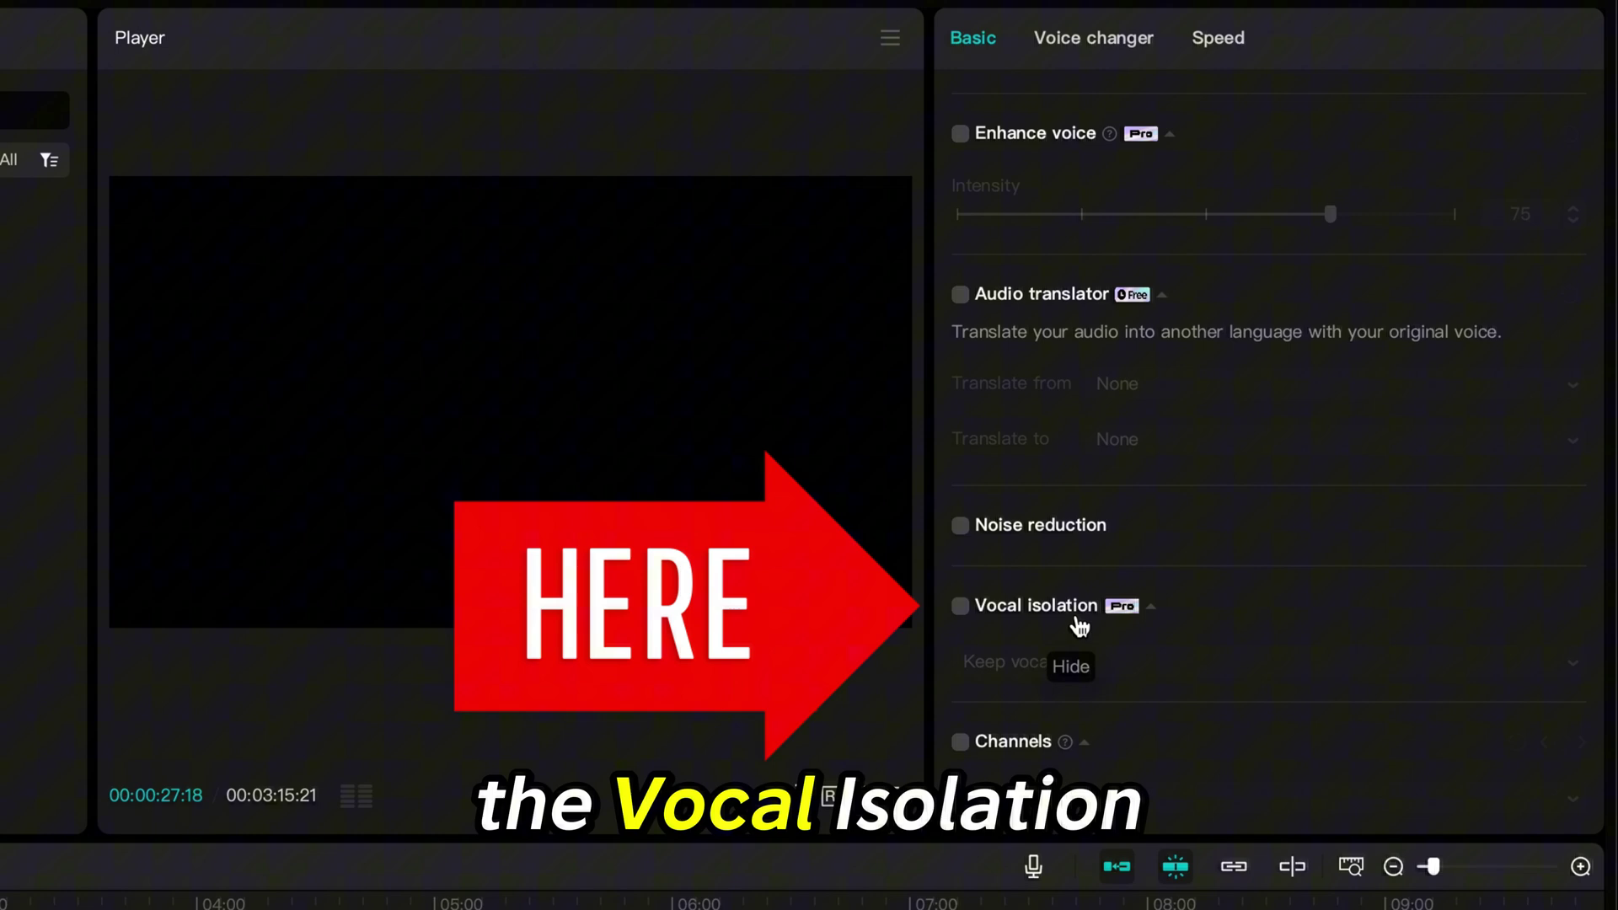
Enable Vocal isolation on the song clip, leaving the mode set to Keep vocal.
left_click(960, 608)
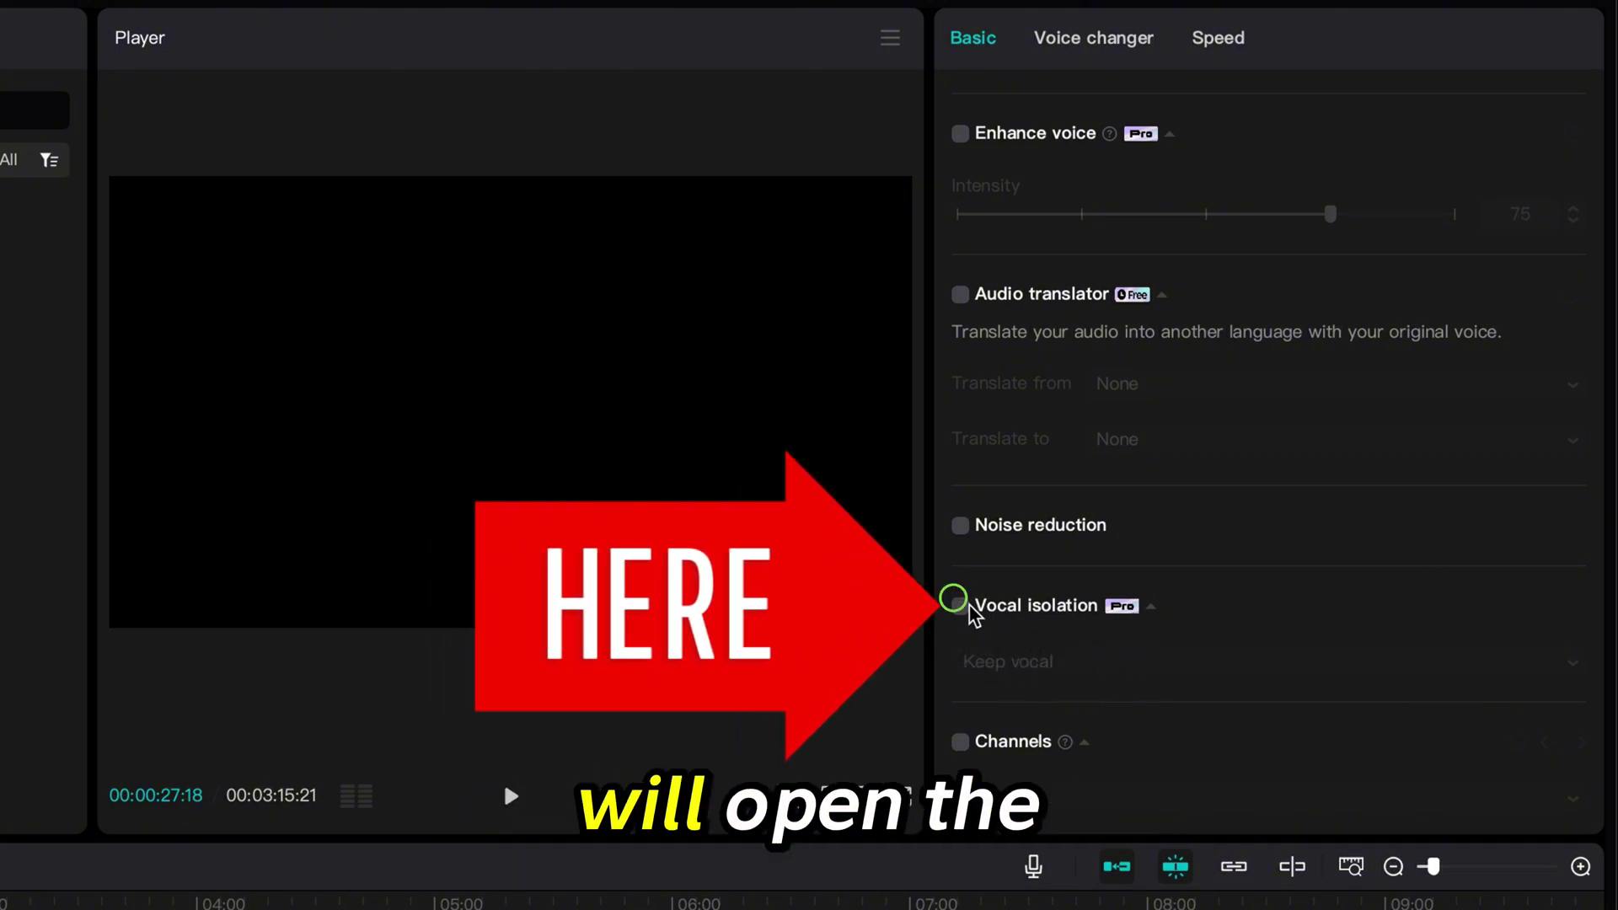
left_click(1085, 673)
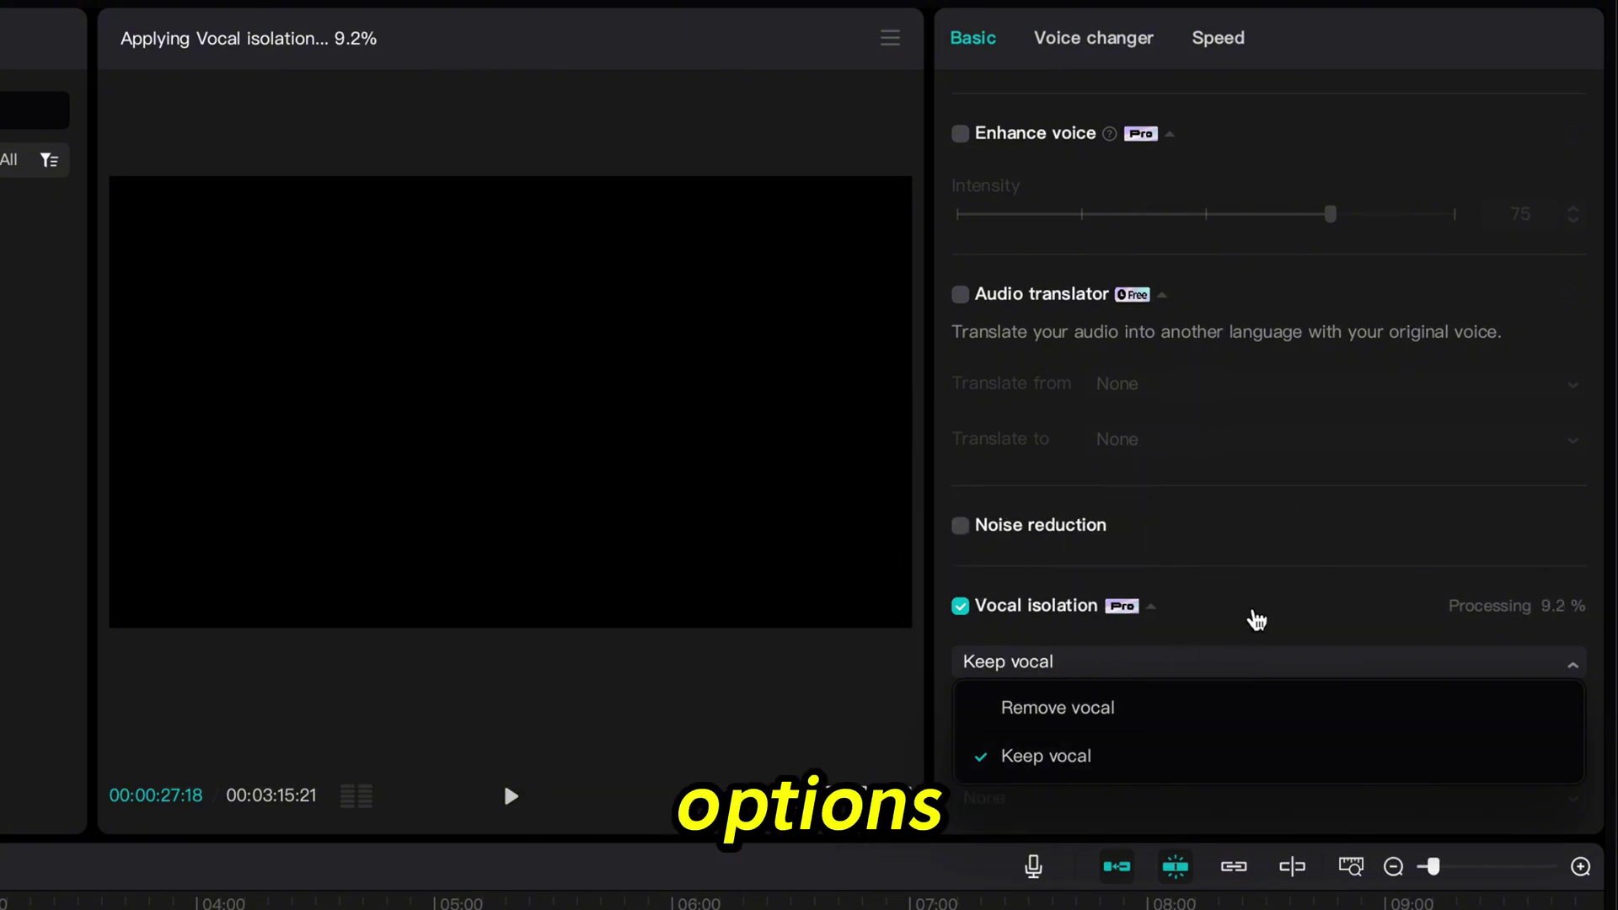
scroll(1252, 619, "up", 1)
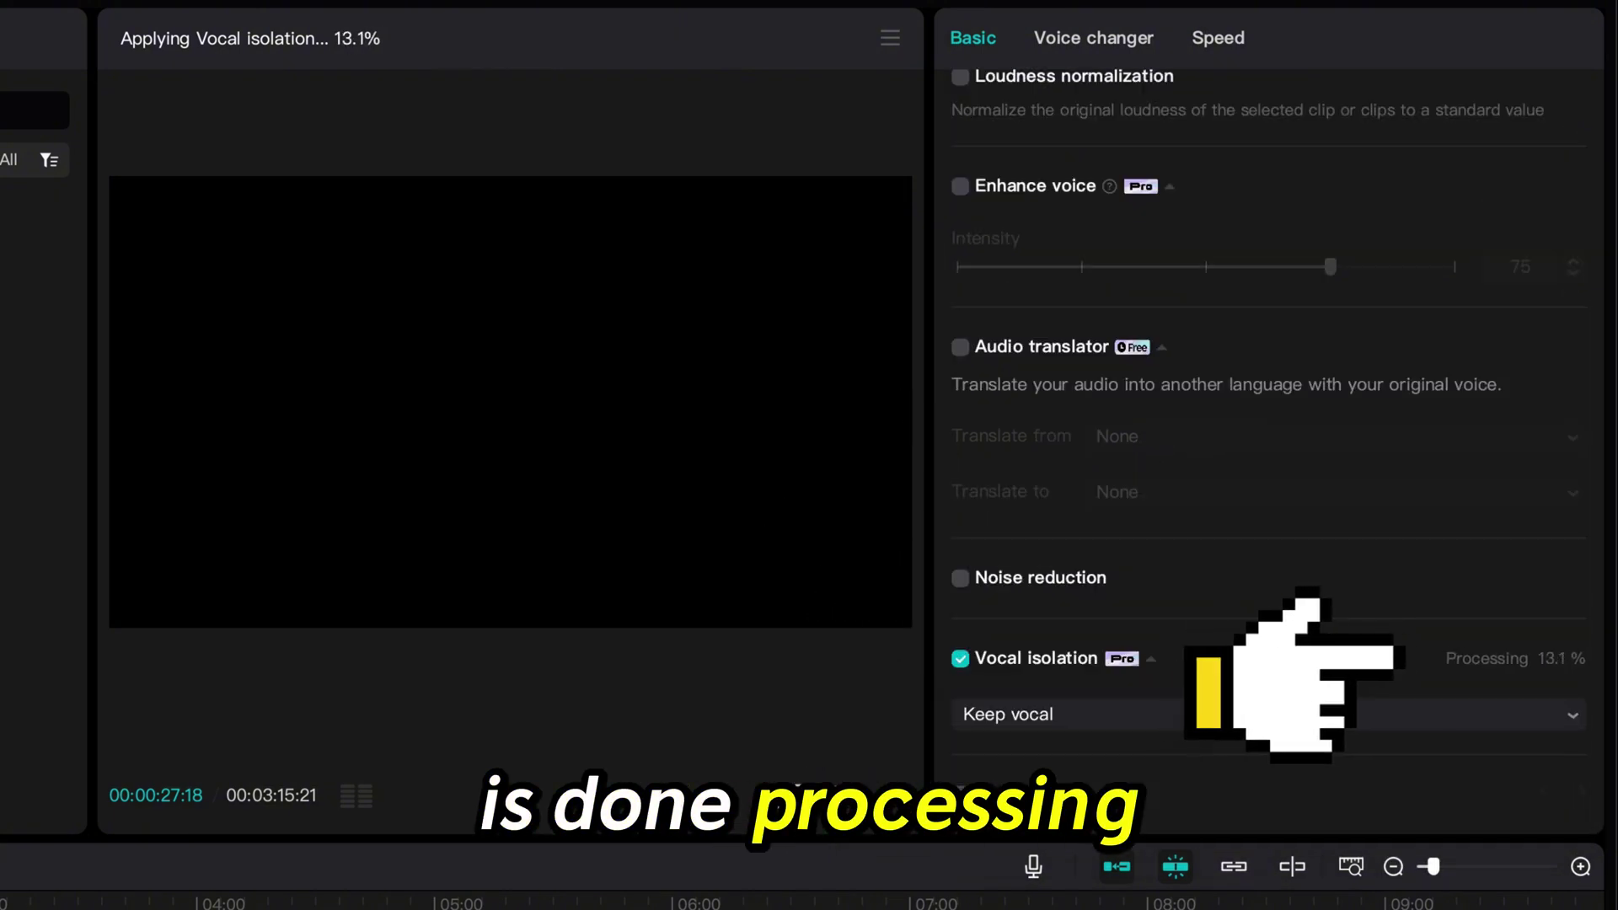
scroll(1209, 686, "down", 1)
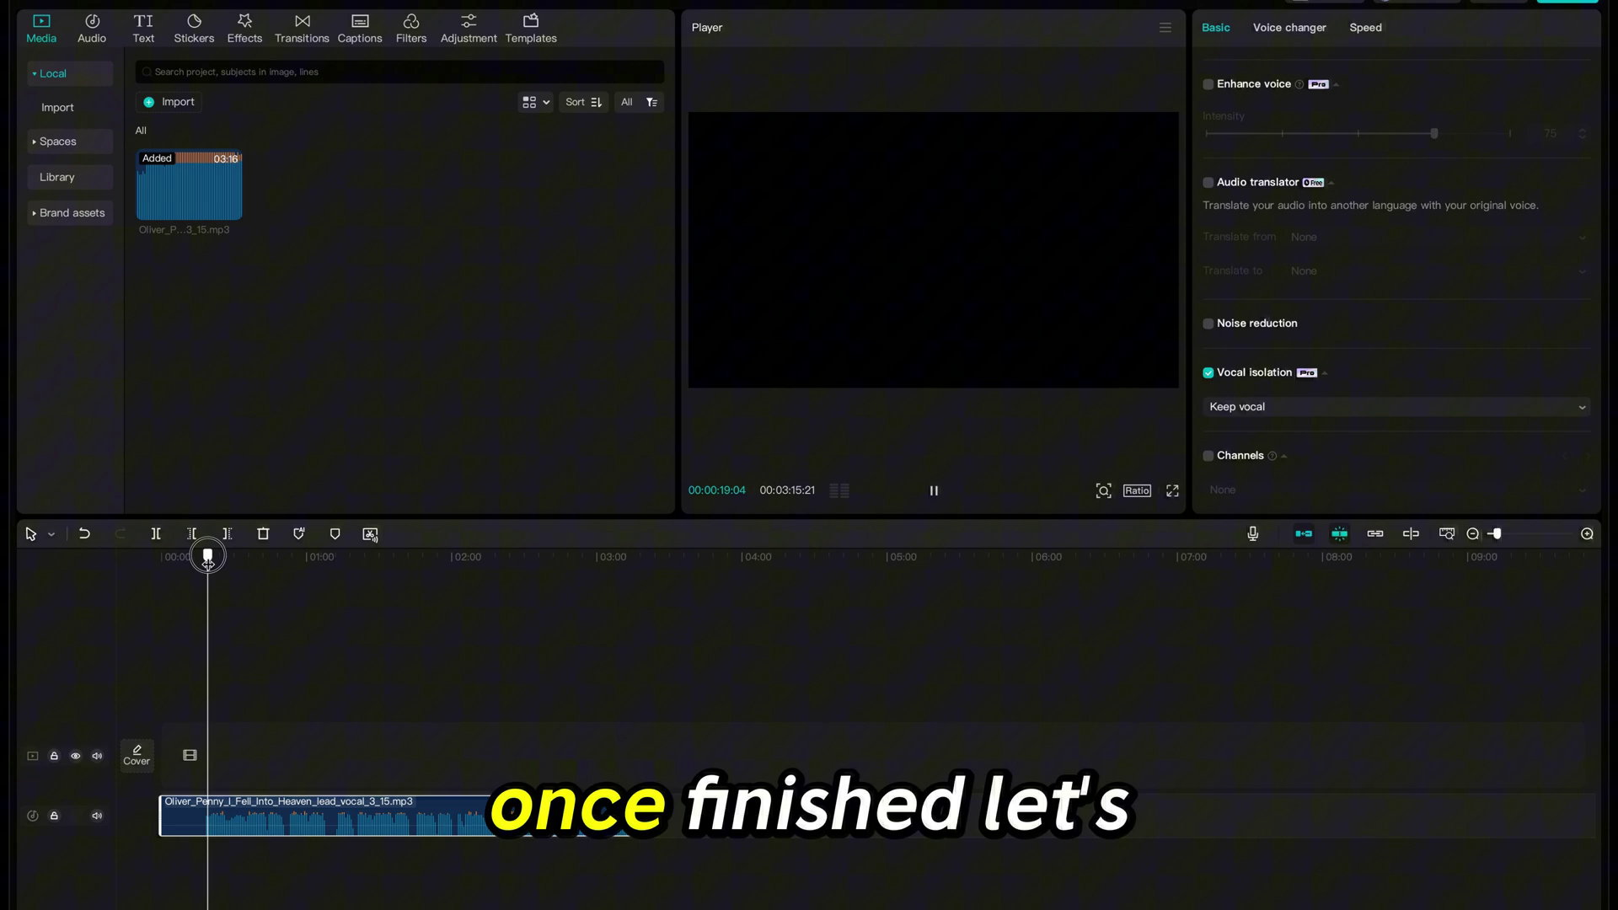
key("space")
key("space")
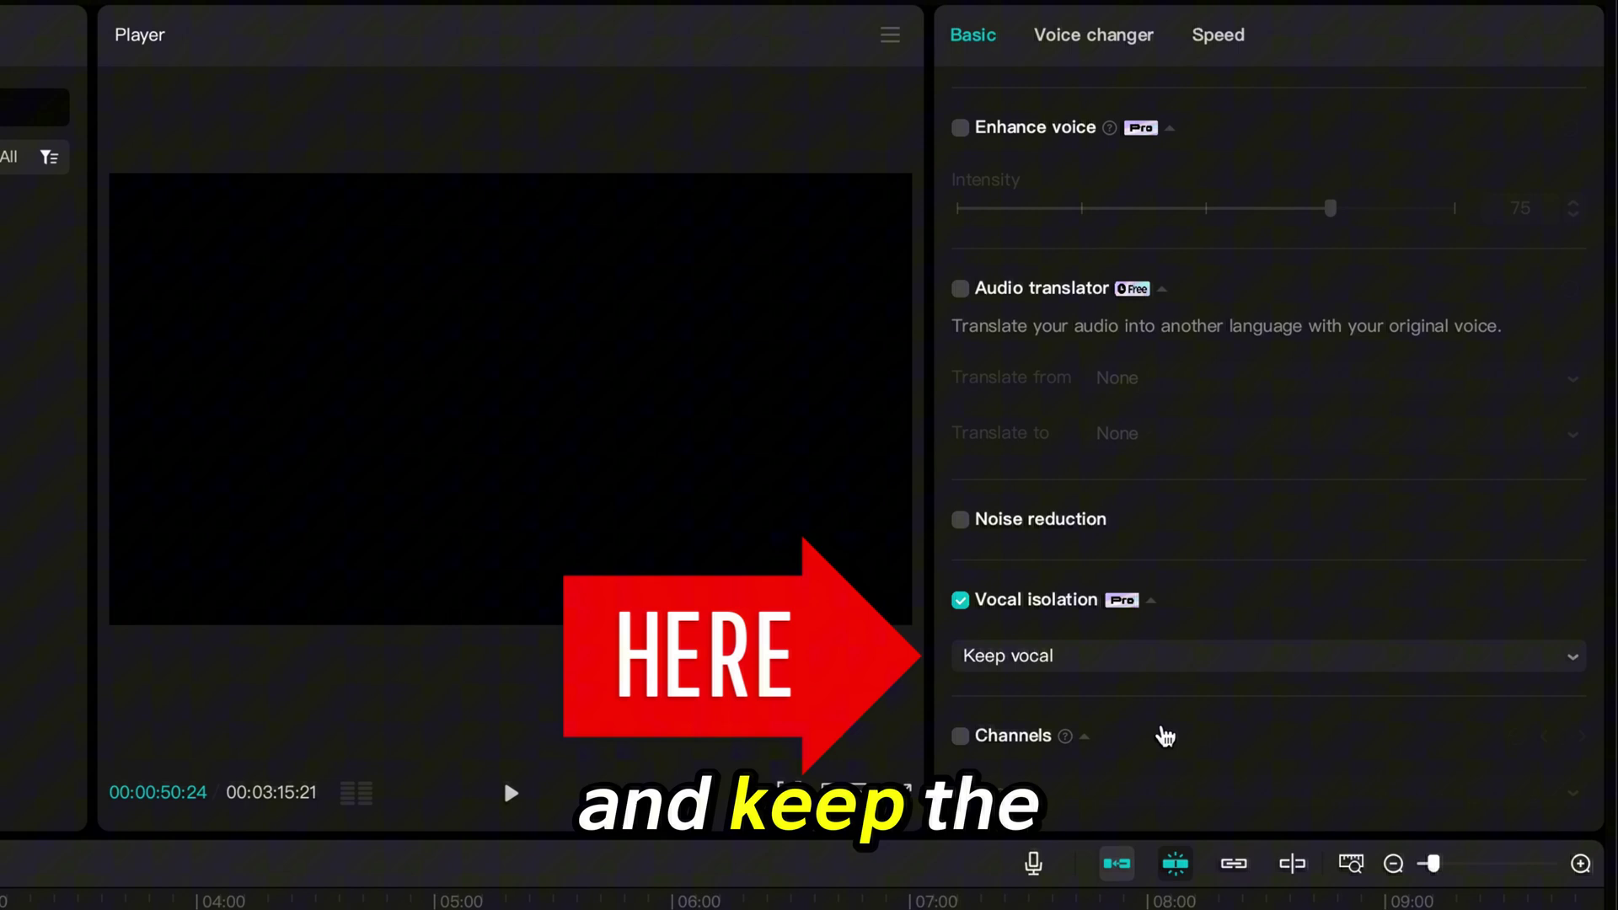
Change the Vocal isolation mode from Keep vocal to Remove vocal.
left_click(1167, 655)
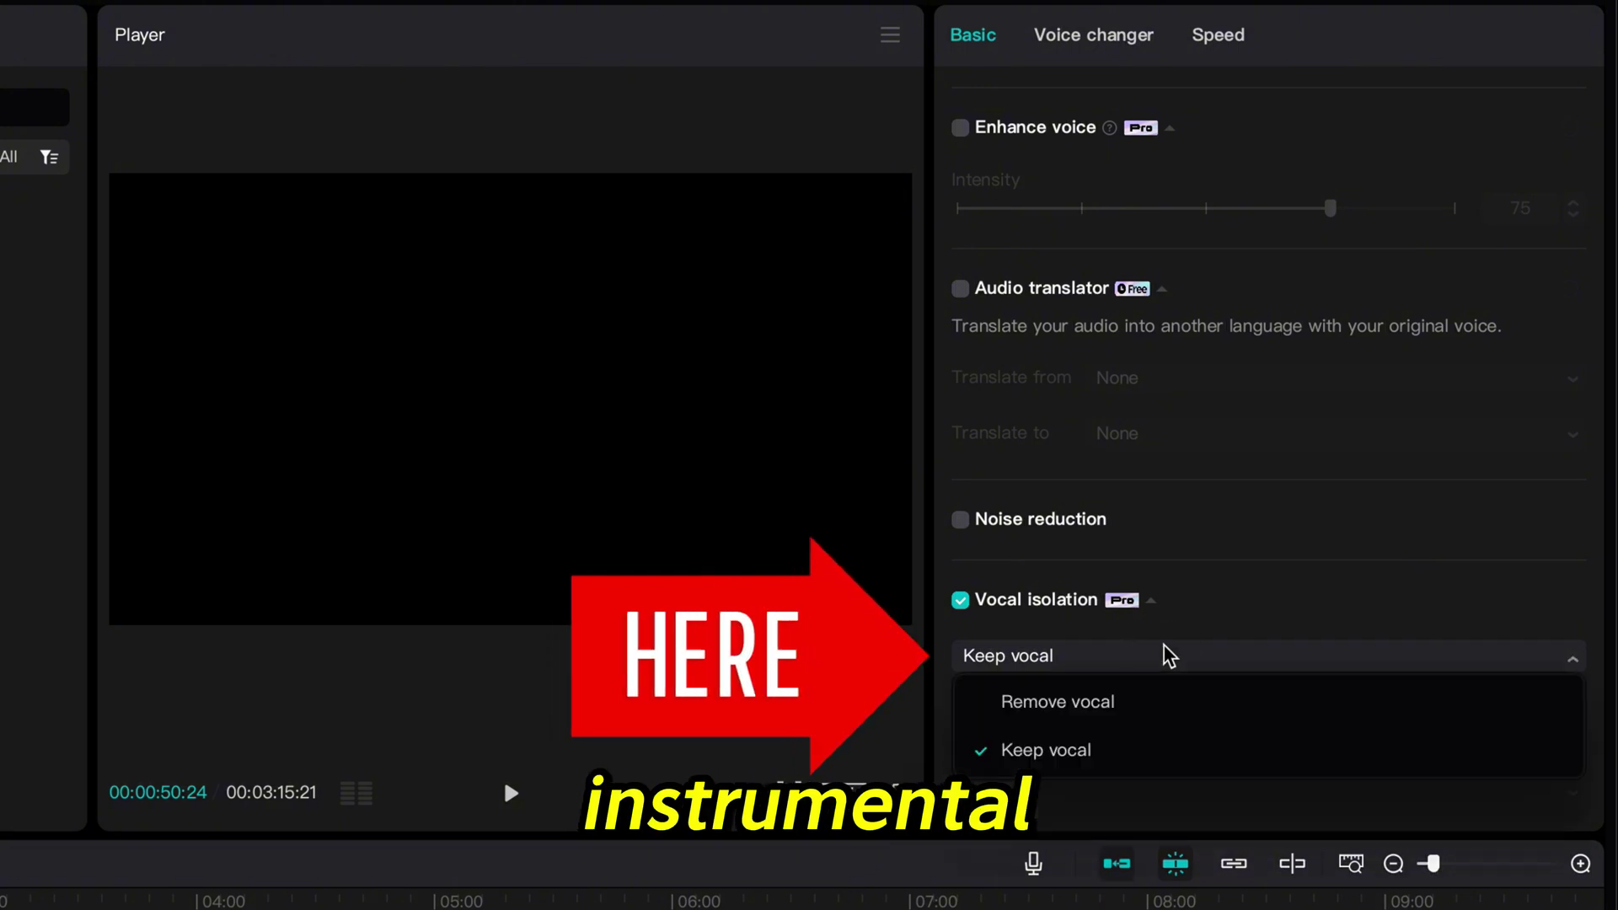
left_click(1143, 712)
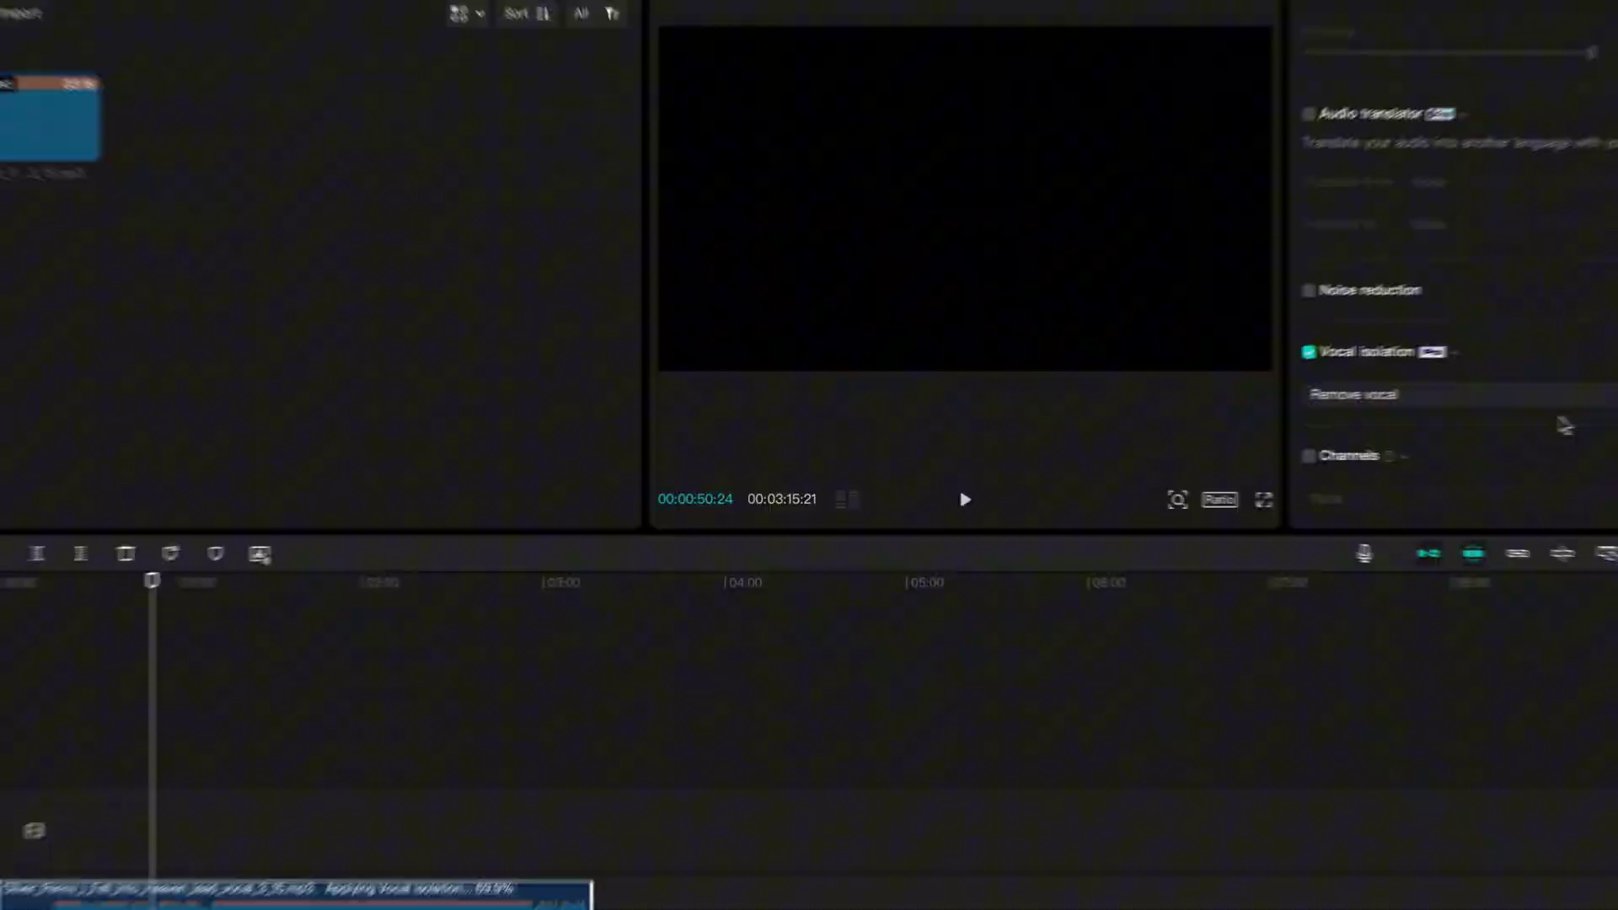
Play the instrumental from near the song's start and raise the system volume.
left_click(200, 617)
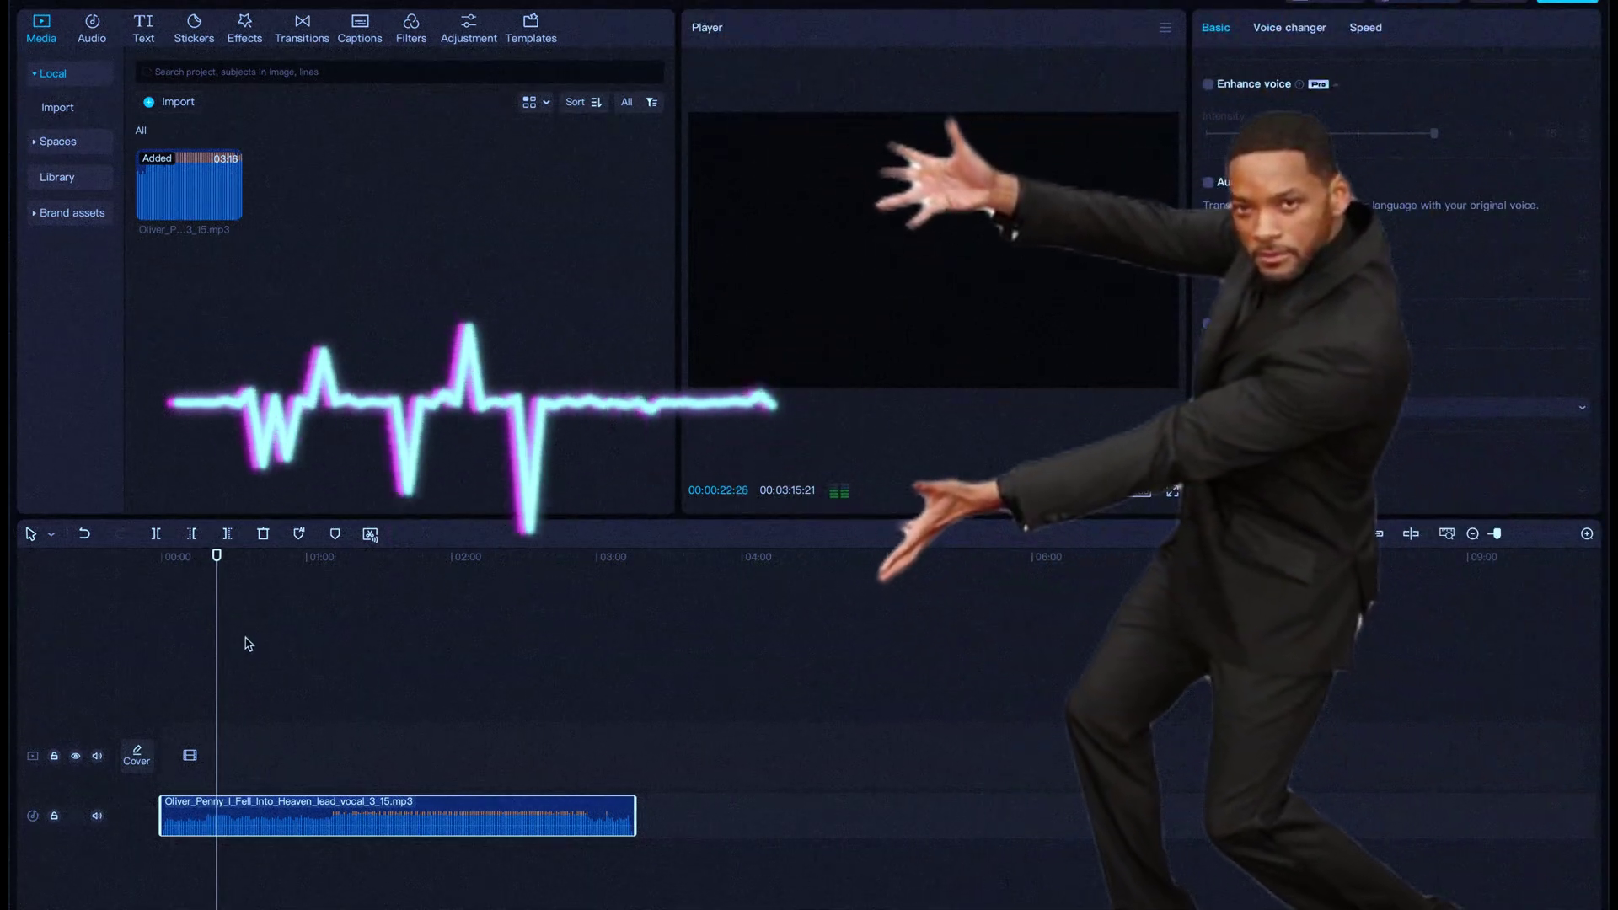
key("XF86AudioRaiseVolume")
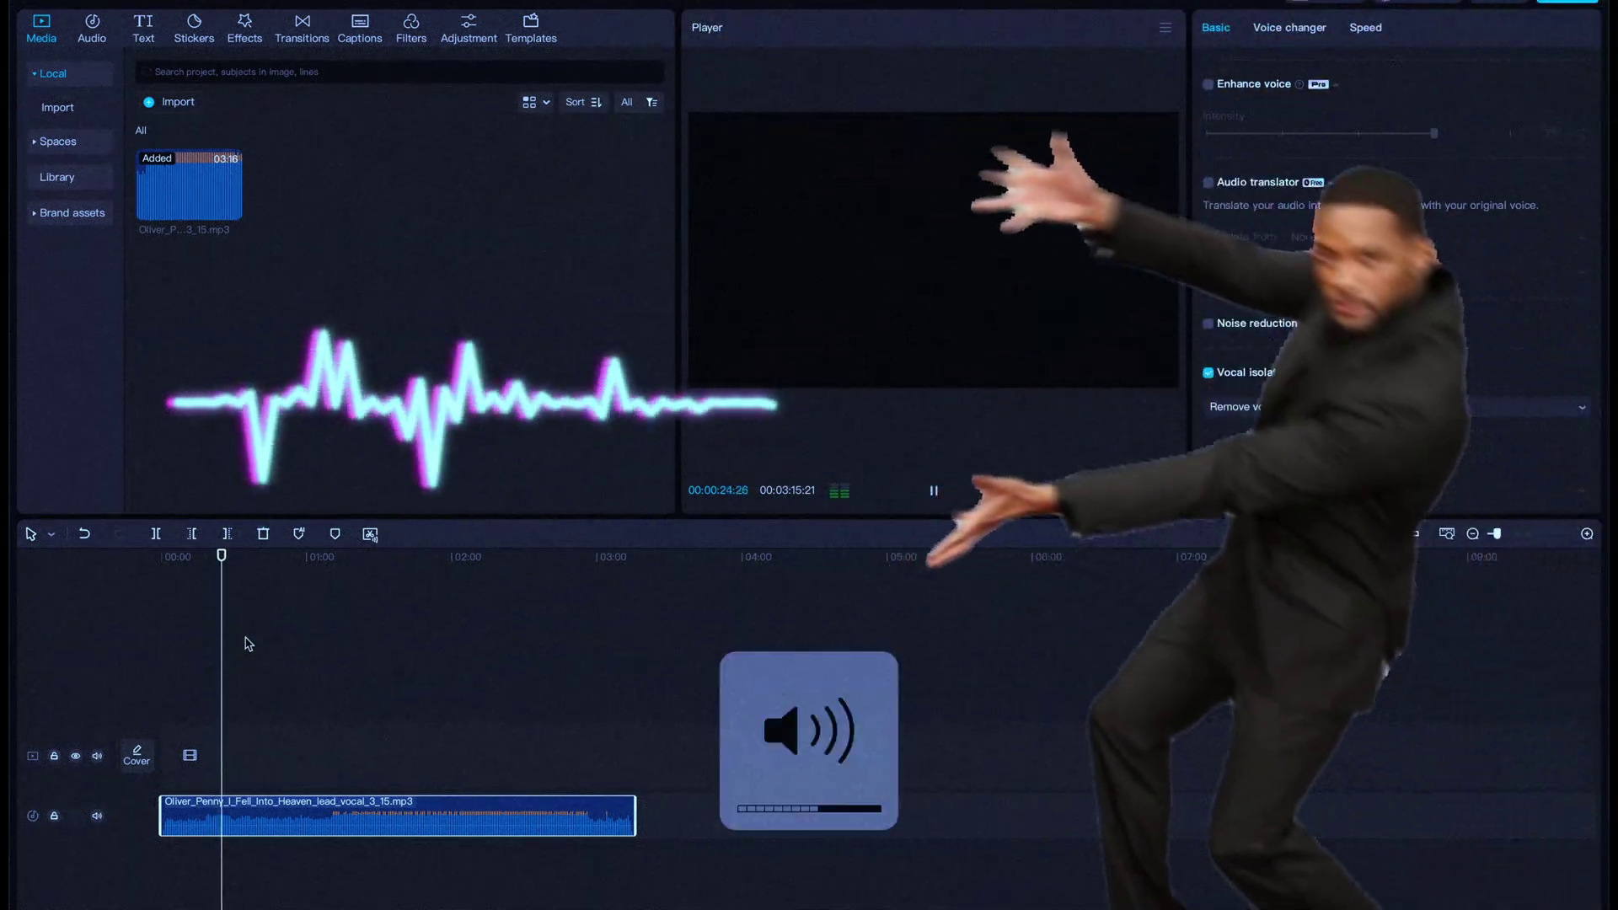